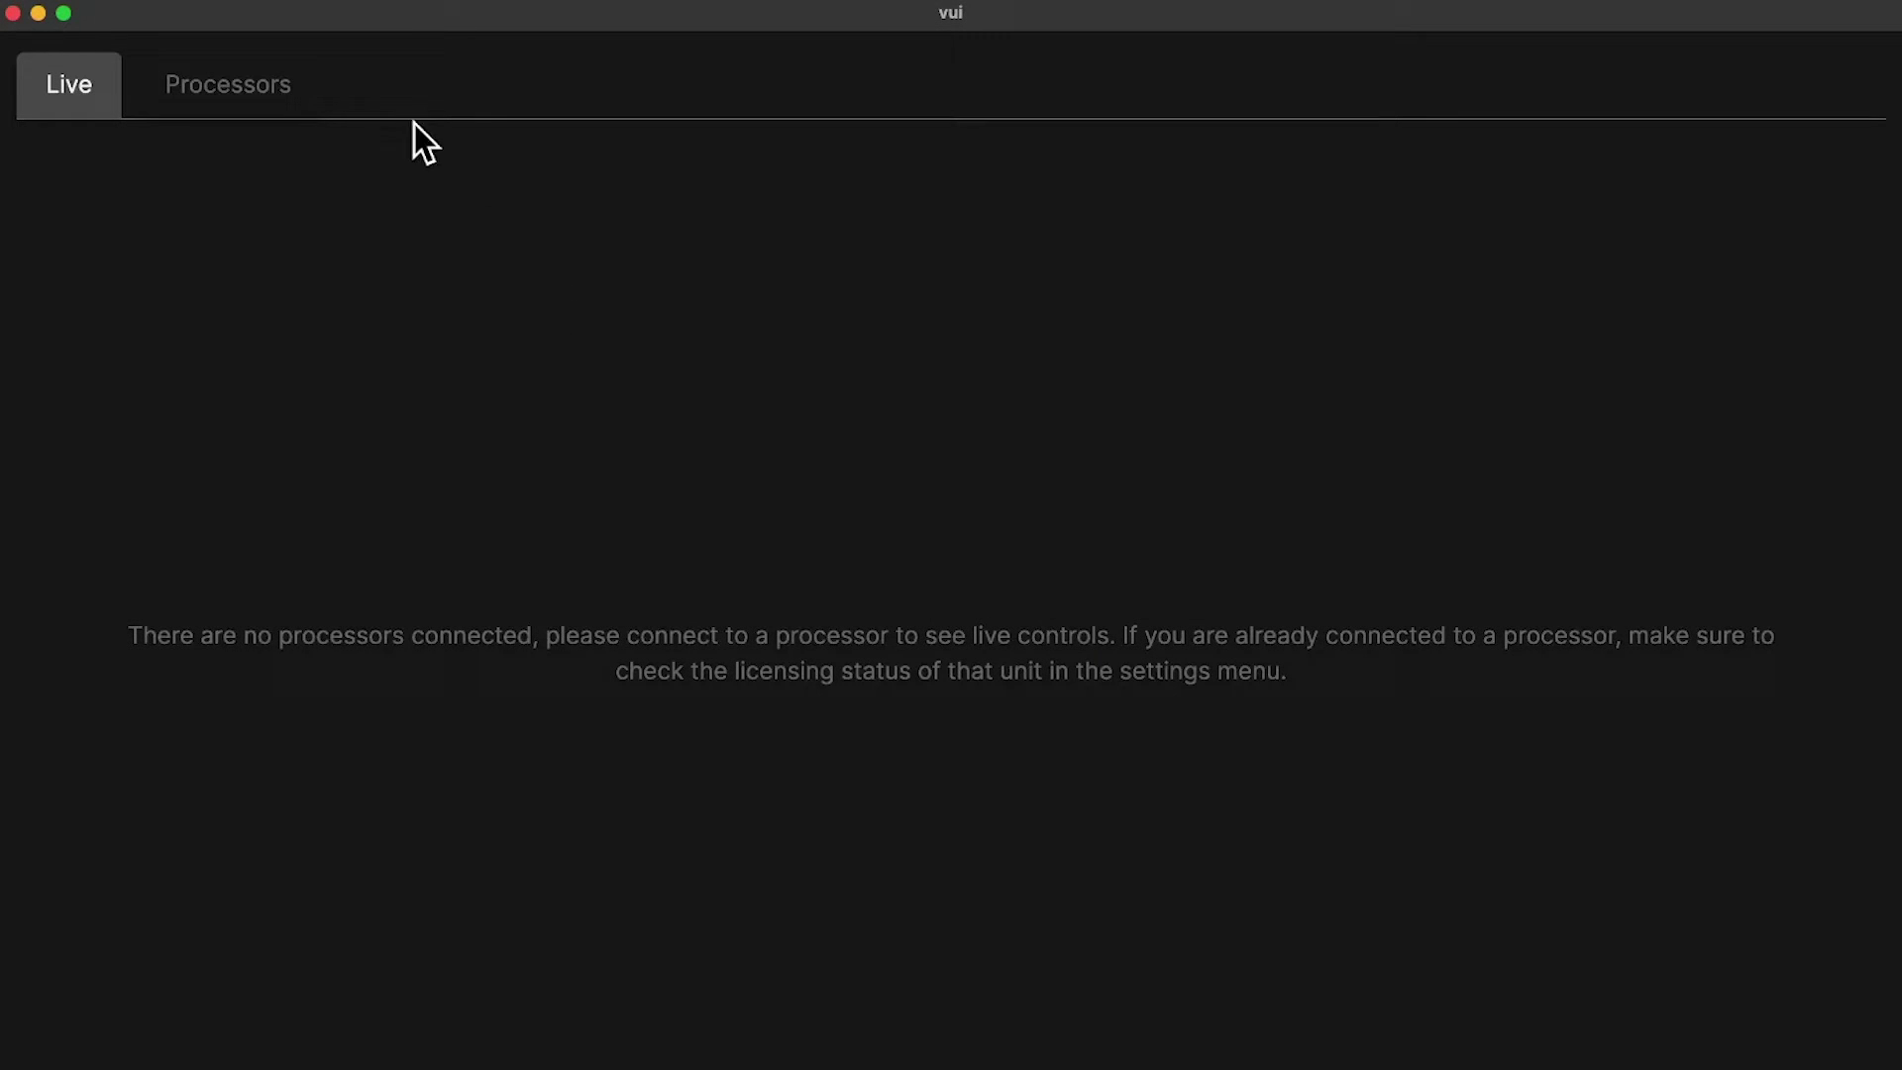
Connect the discovered Micflex processor from the processor overview so it shows as connected.
left_click(260, 116)
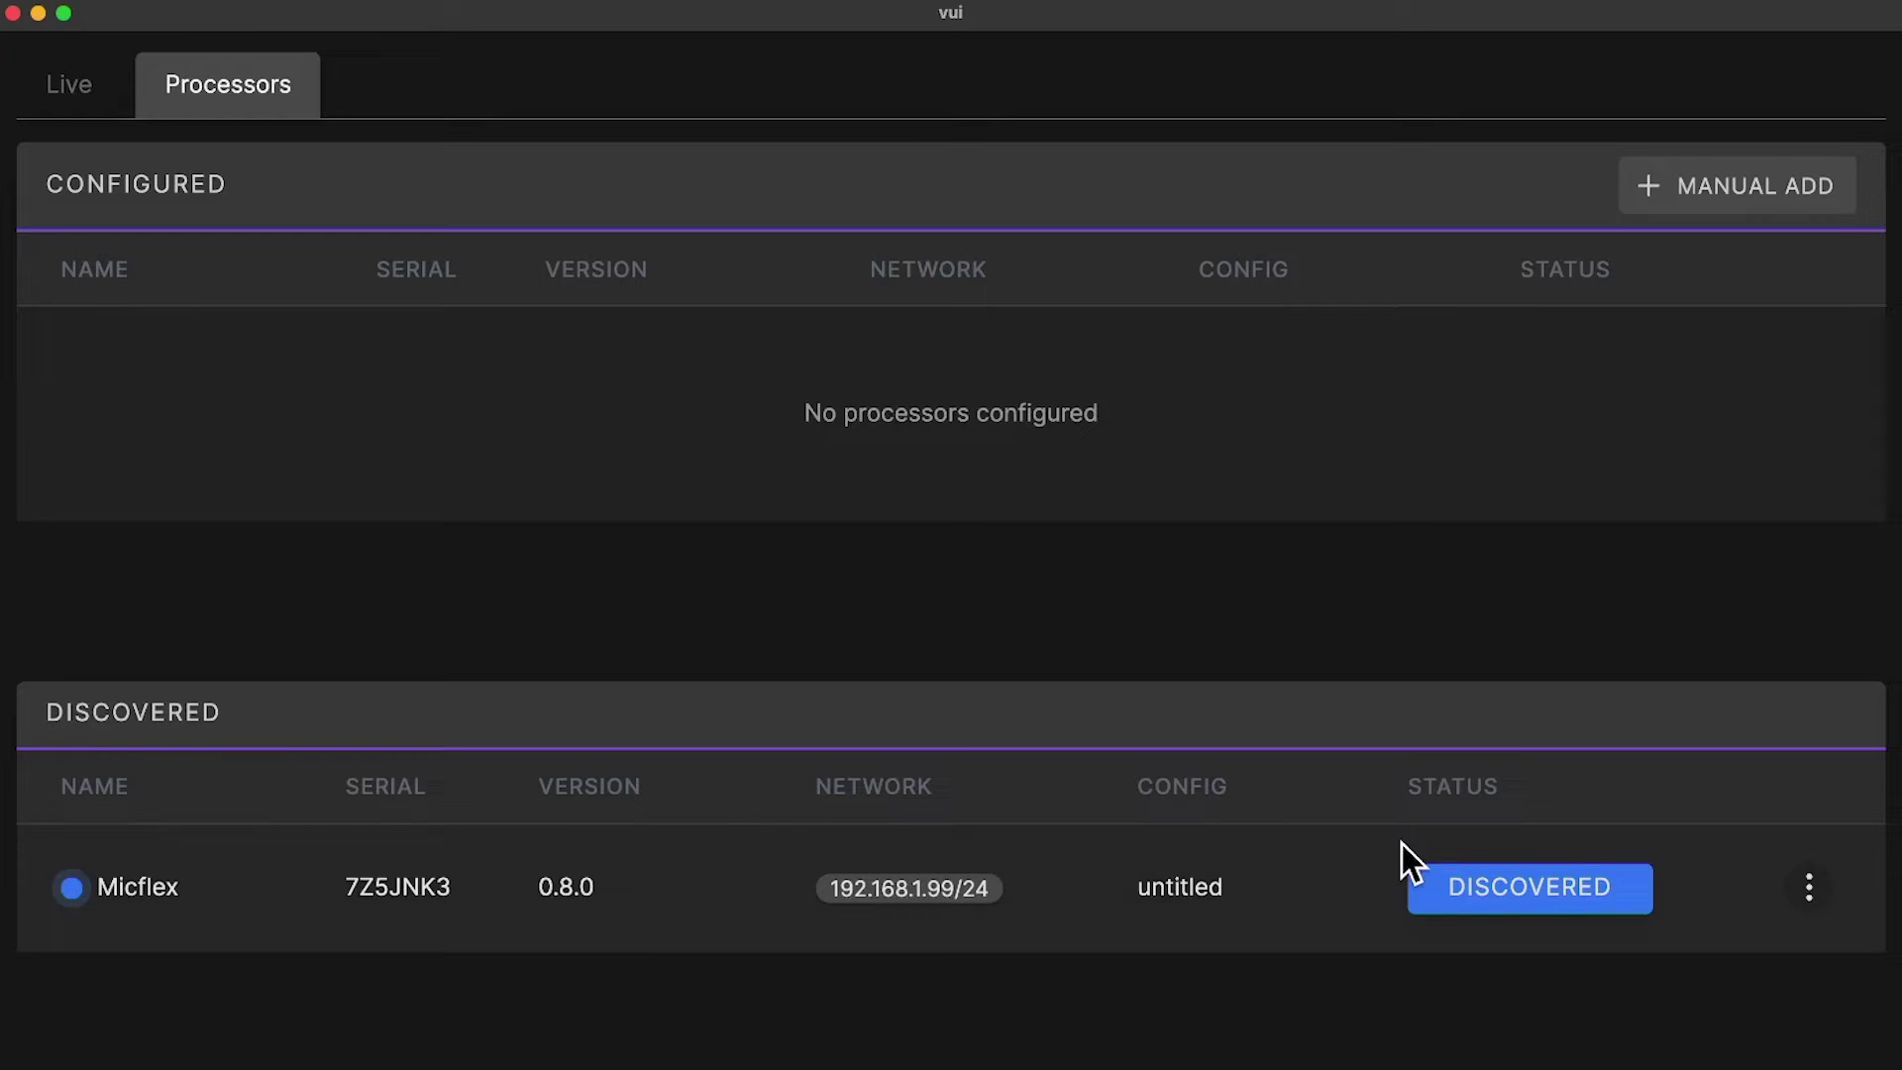
left_click(1540, 895)
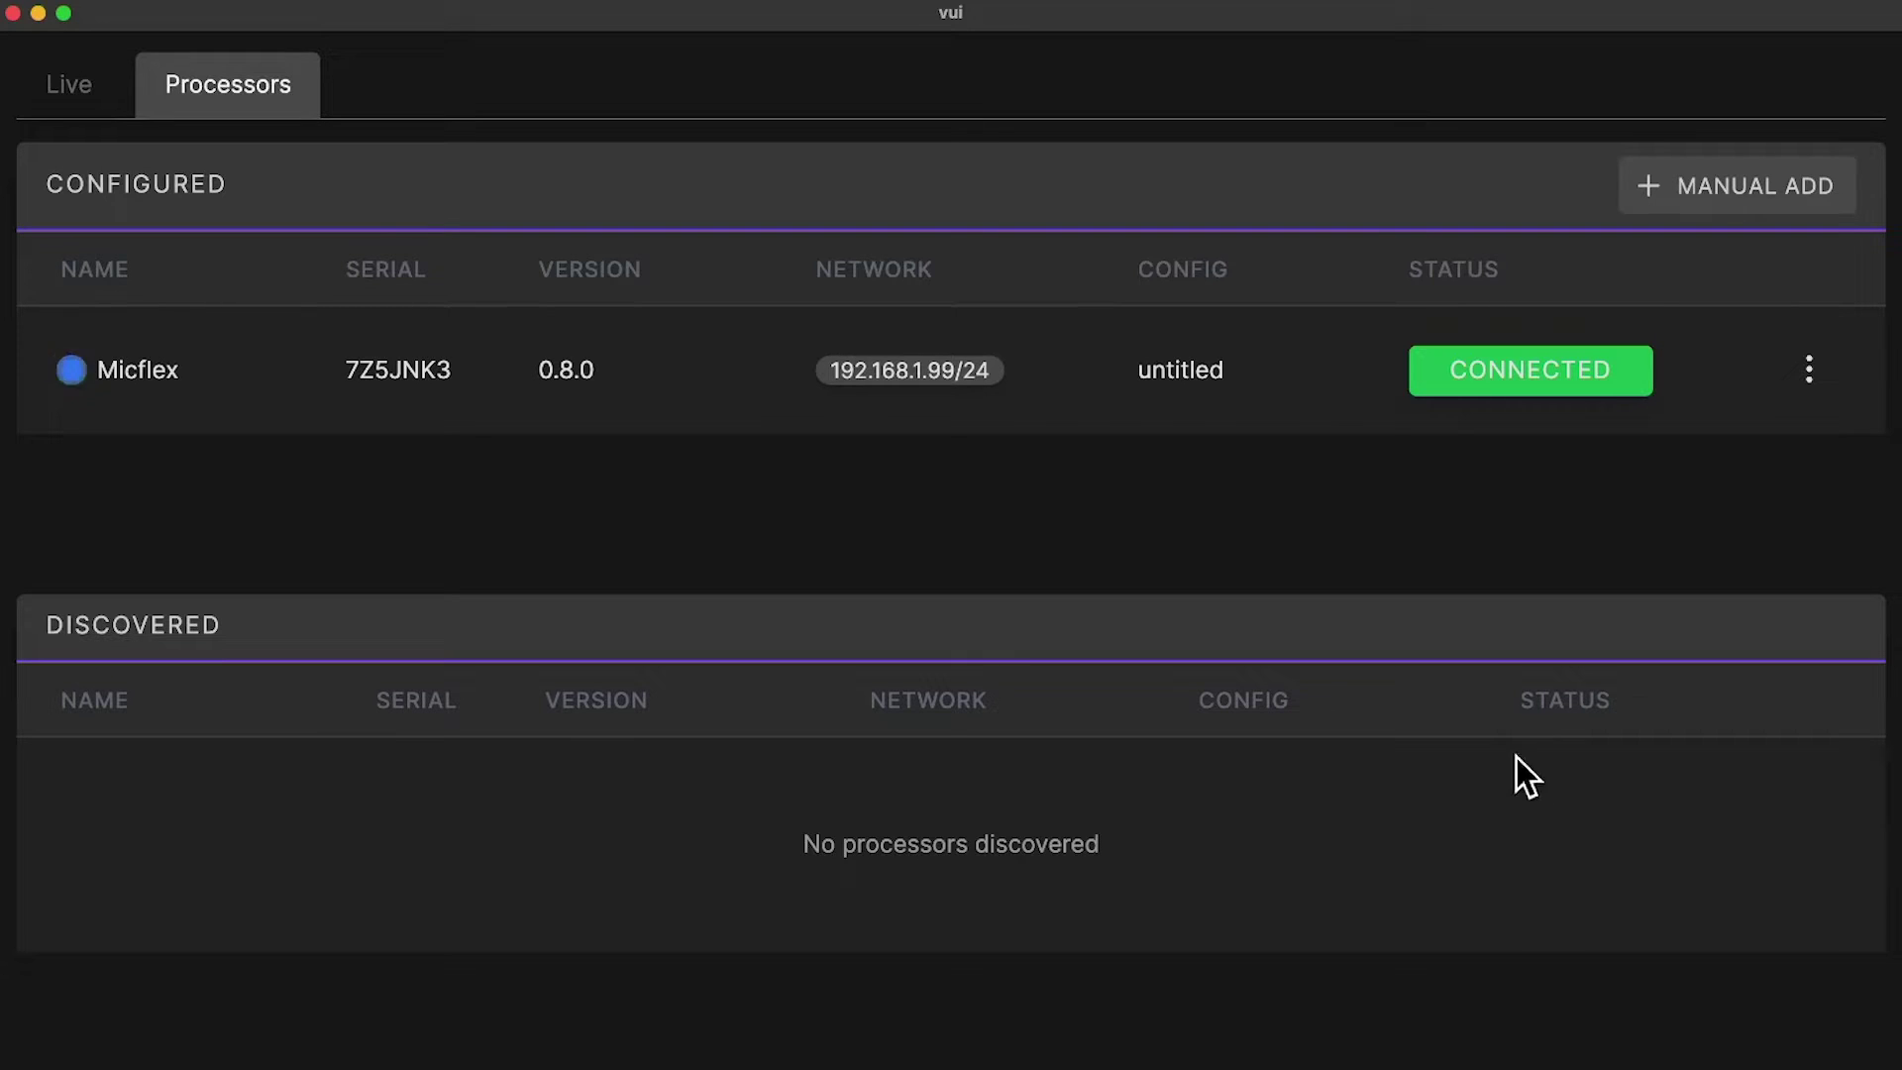
Switch the Micflex processor's Clarity Mode setting from Ensemble to Duet.
left_click(1812, 375)
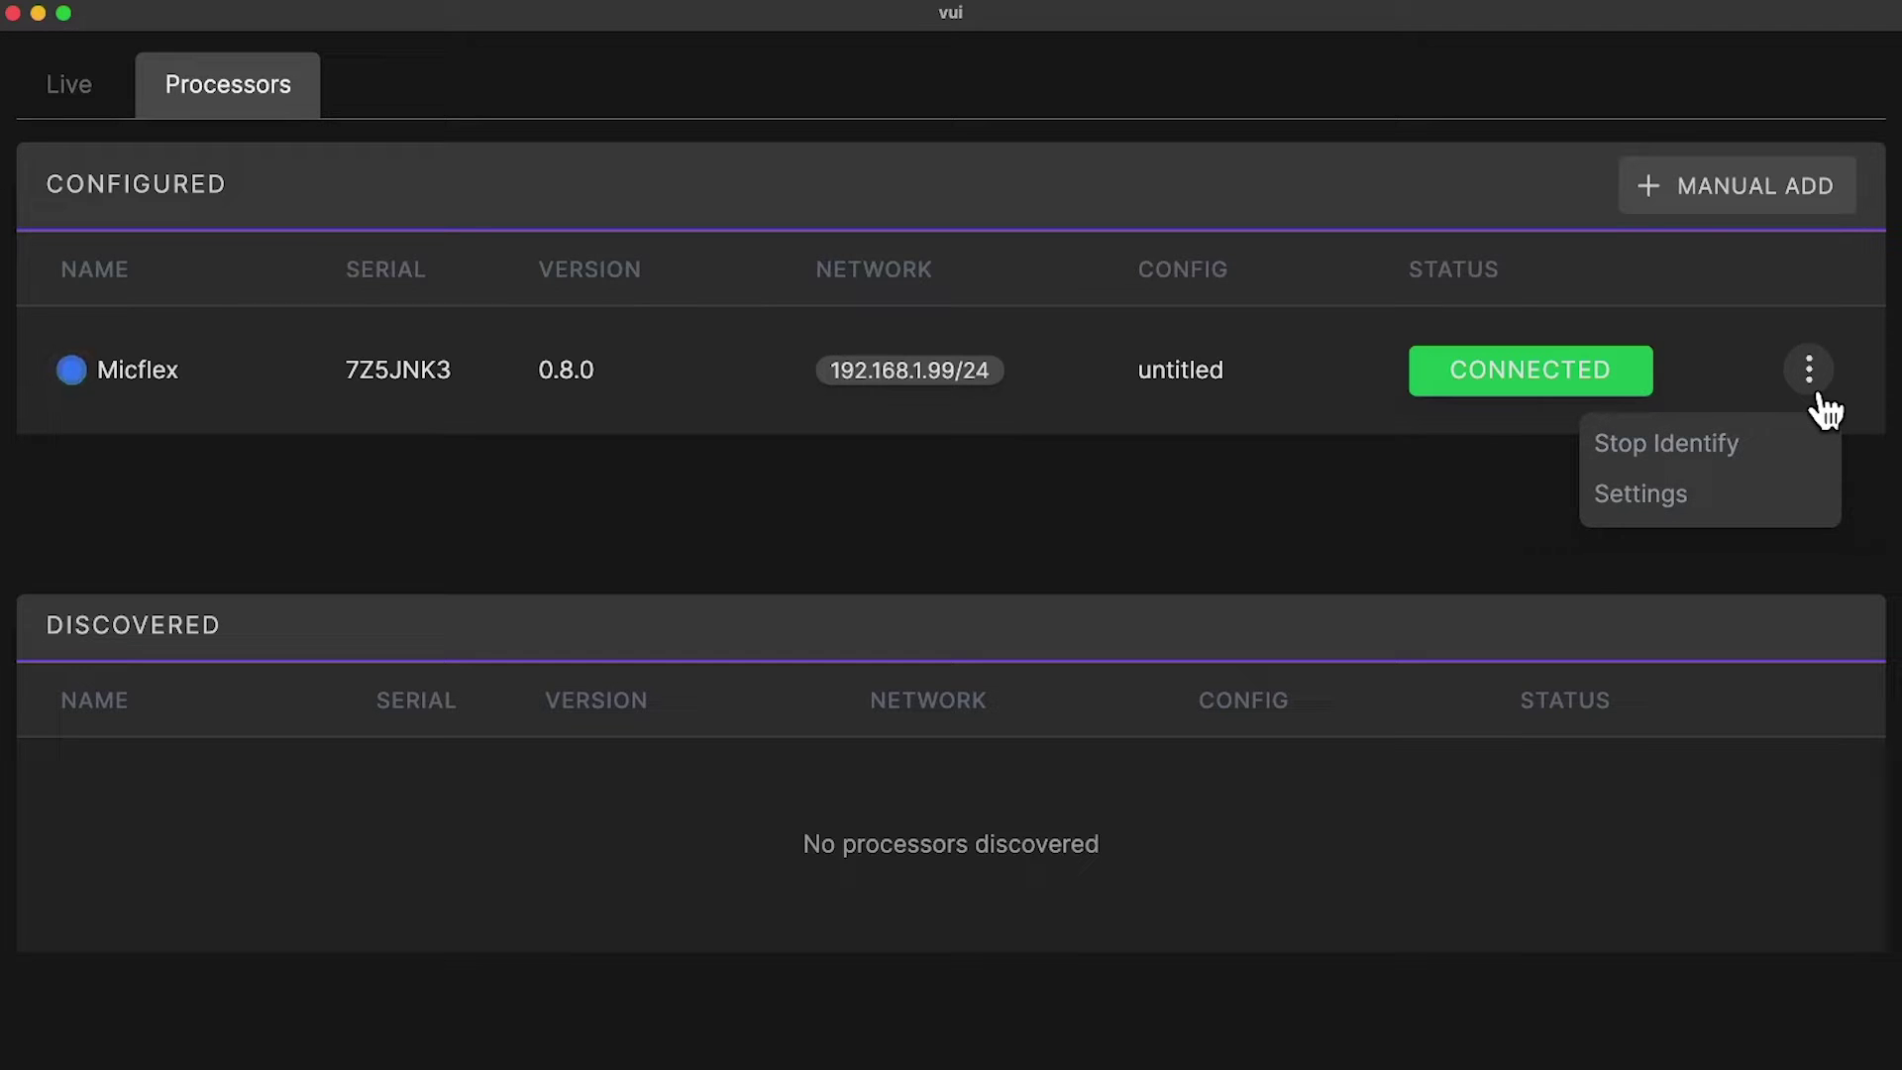
left_click(1701, 500)
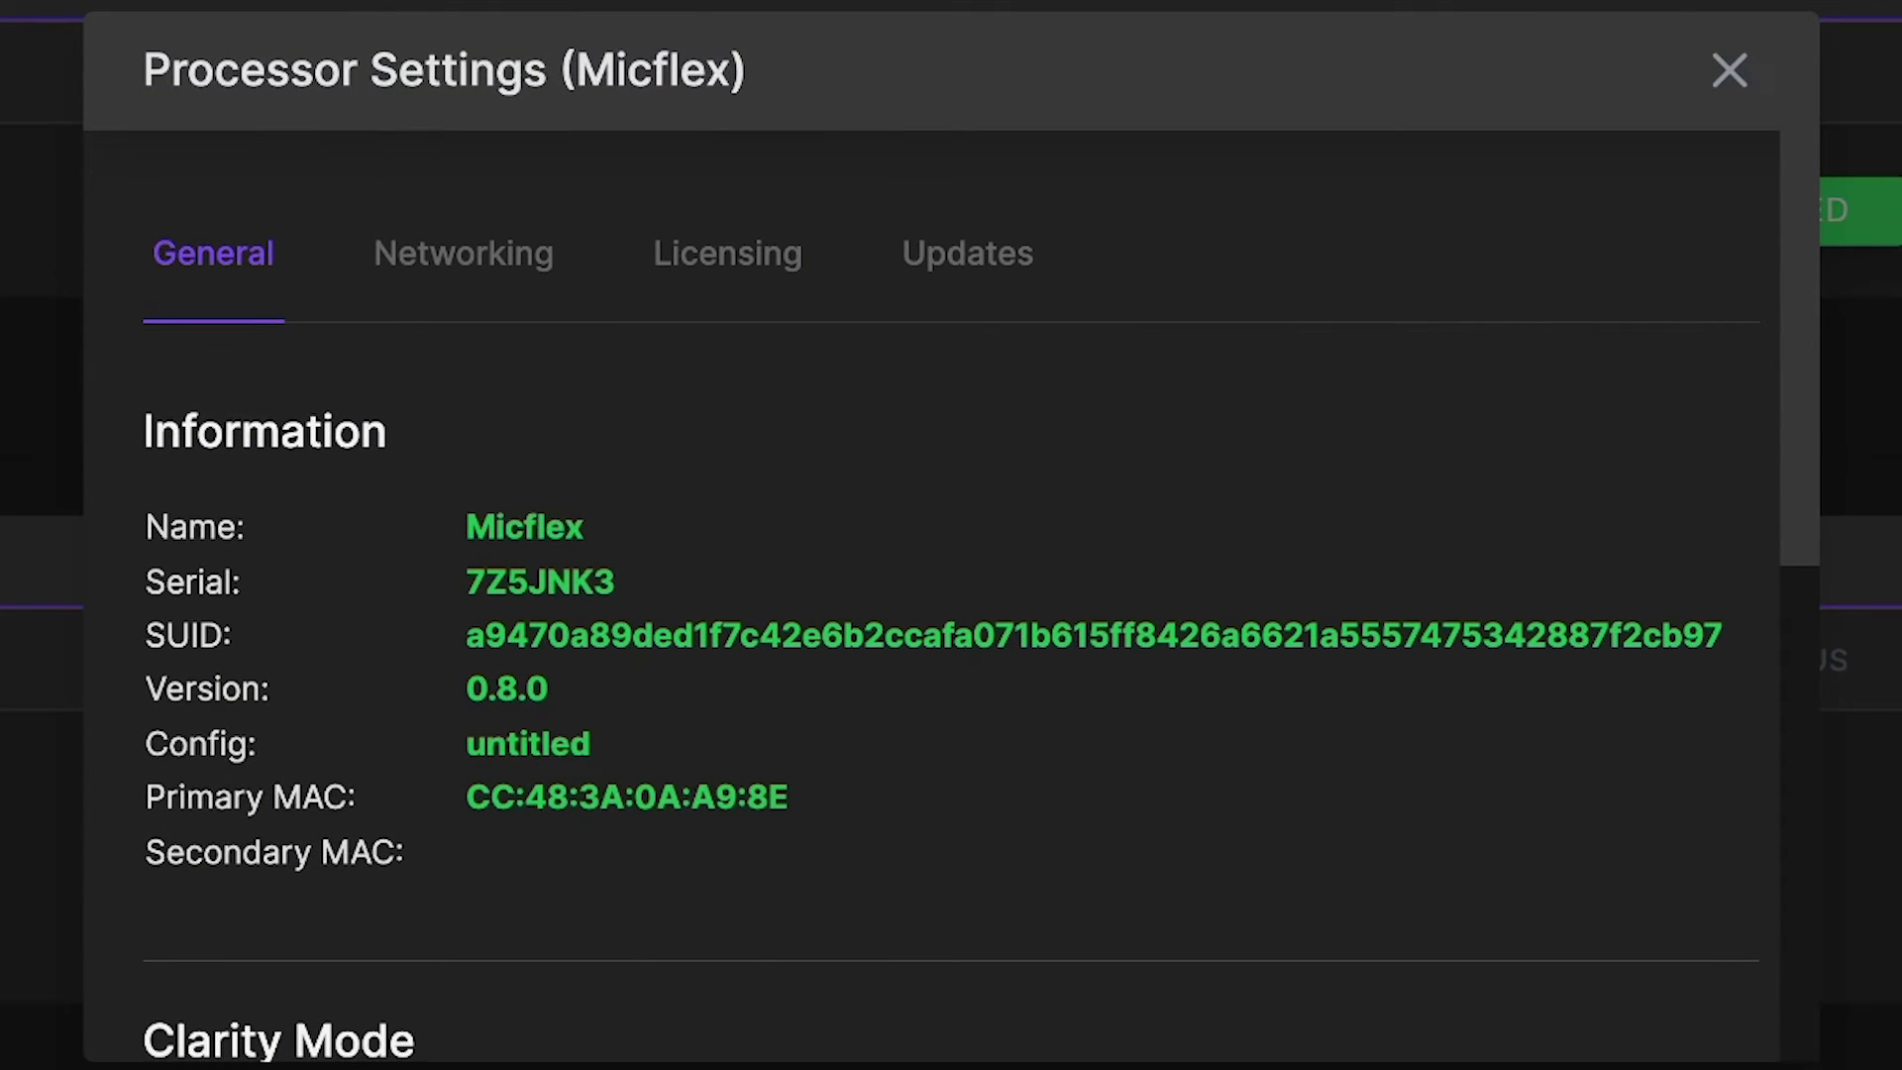
mouse_move(1805, 390)
left_mouse_down()
mouse_move(1803, 894)
mouse_move(1793, 776)
left_mouse_up()
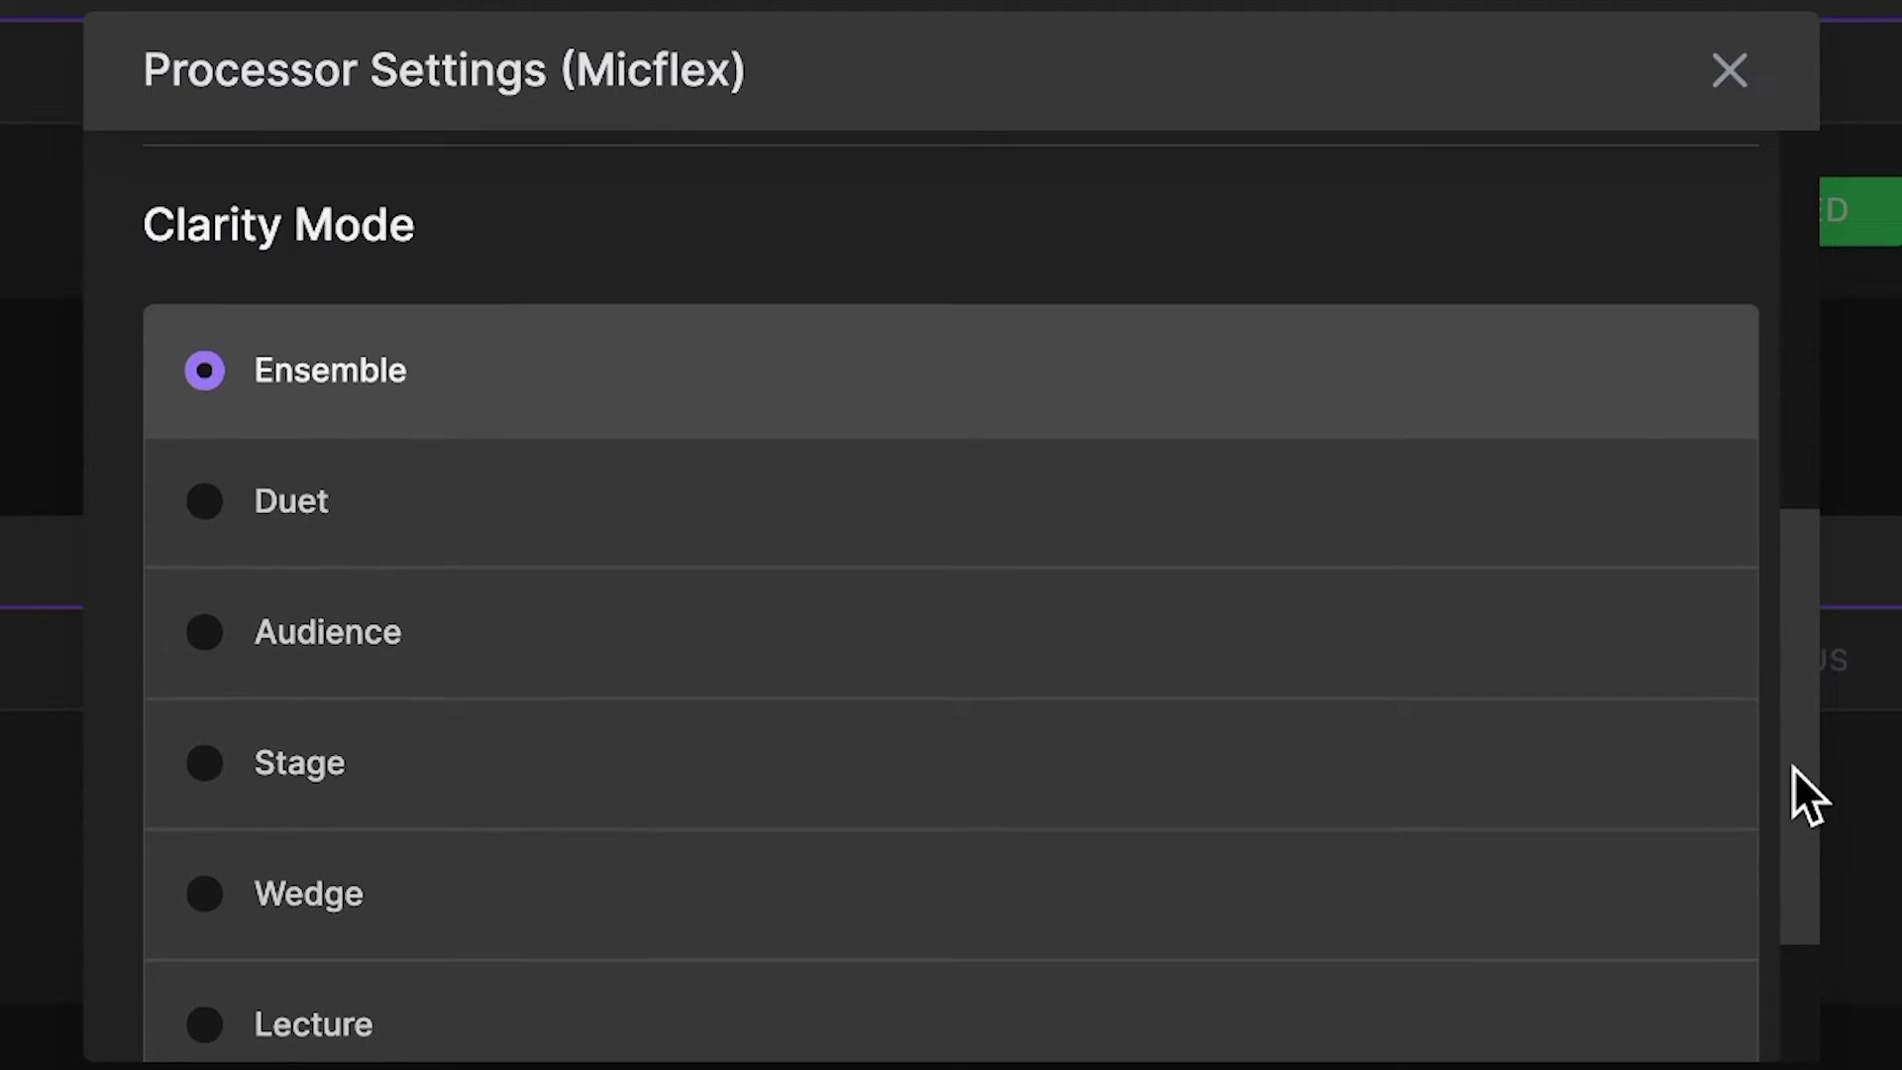
left_click(236, 507)
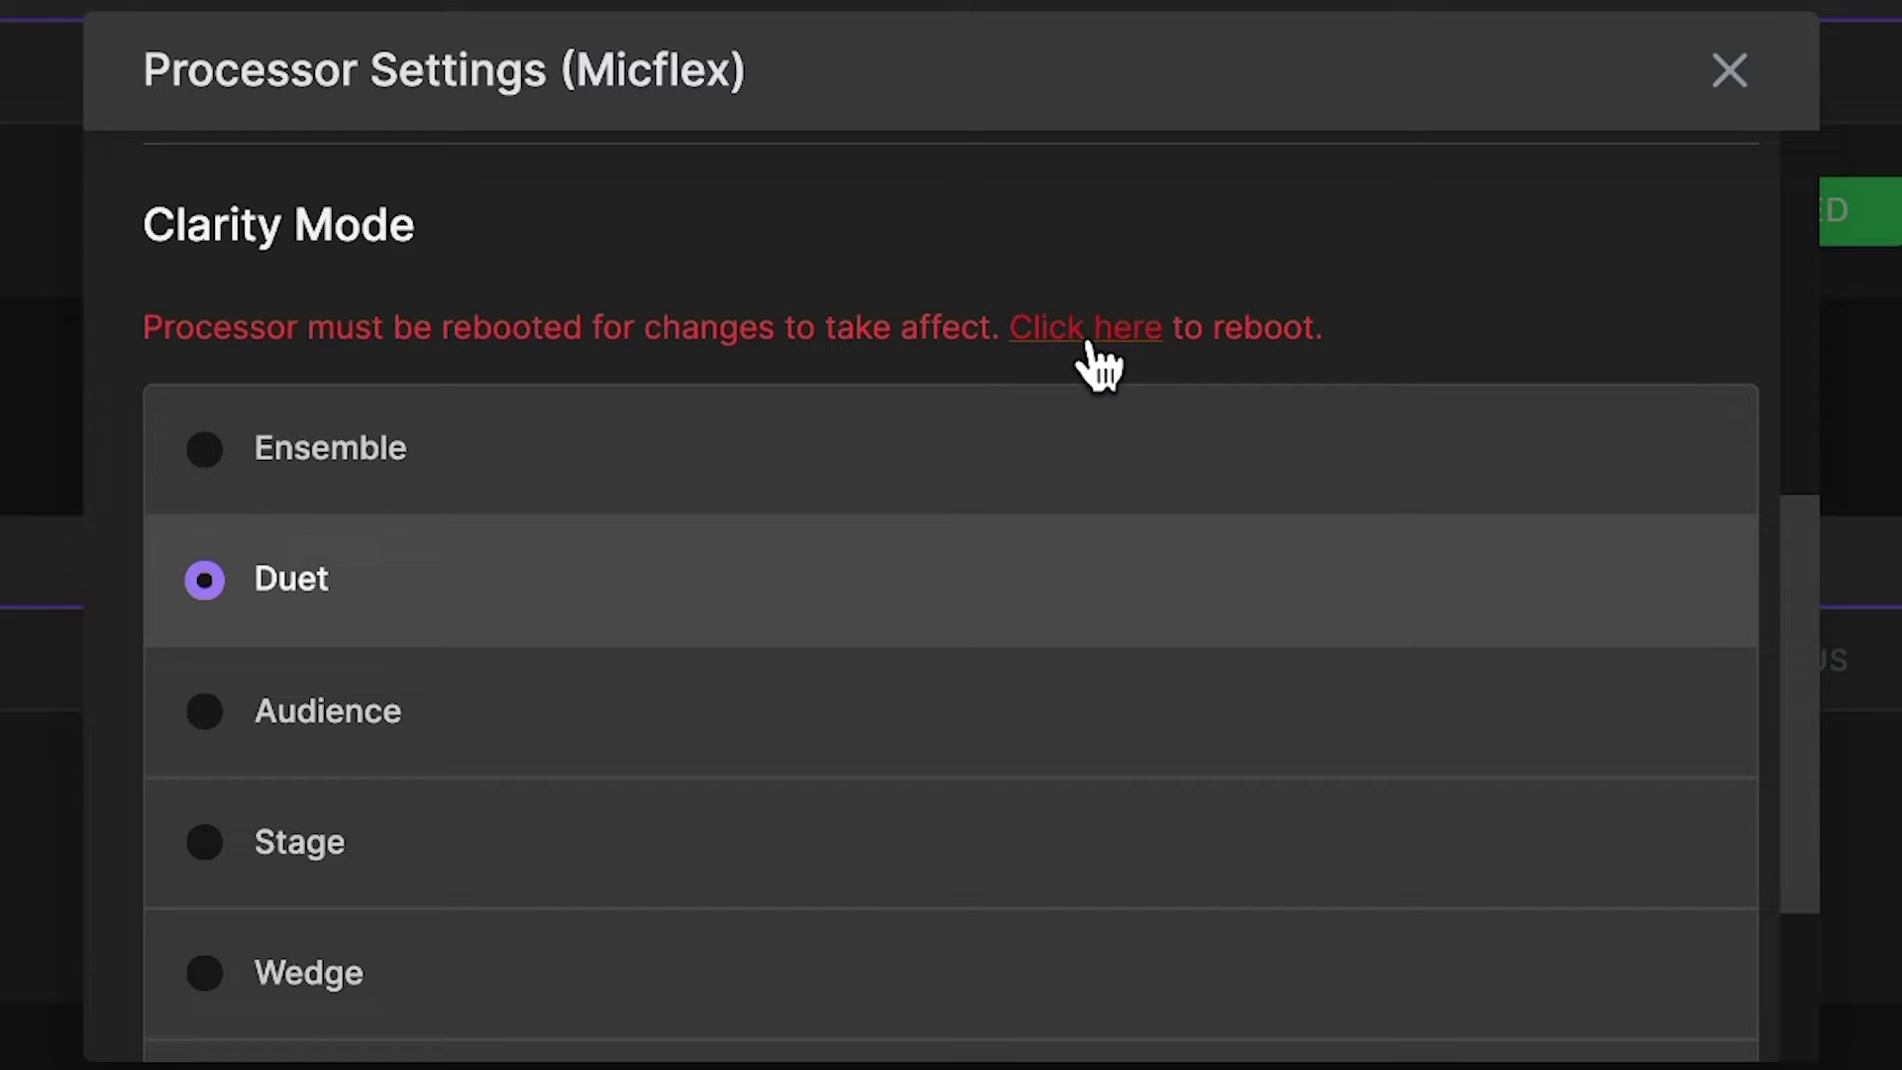
Reboot the Micflex processor from the reboot notice to apply Duet mode.
left_click(1089, 346)
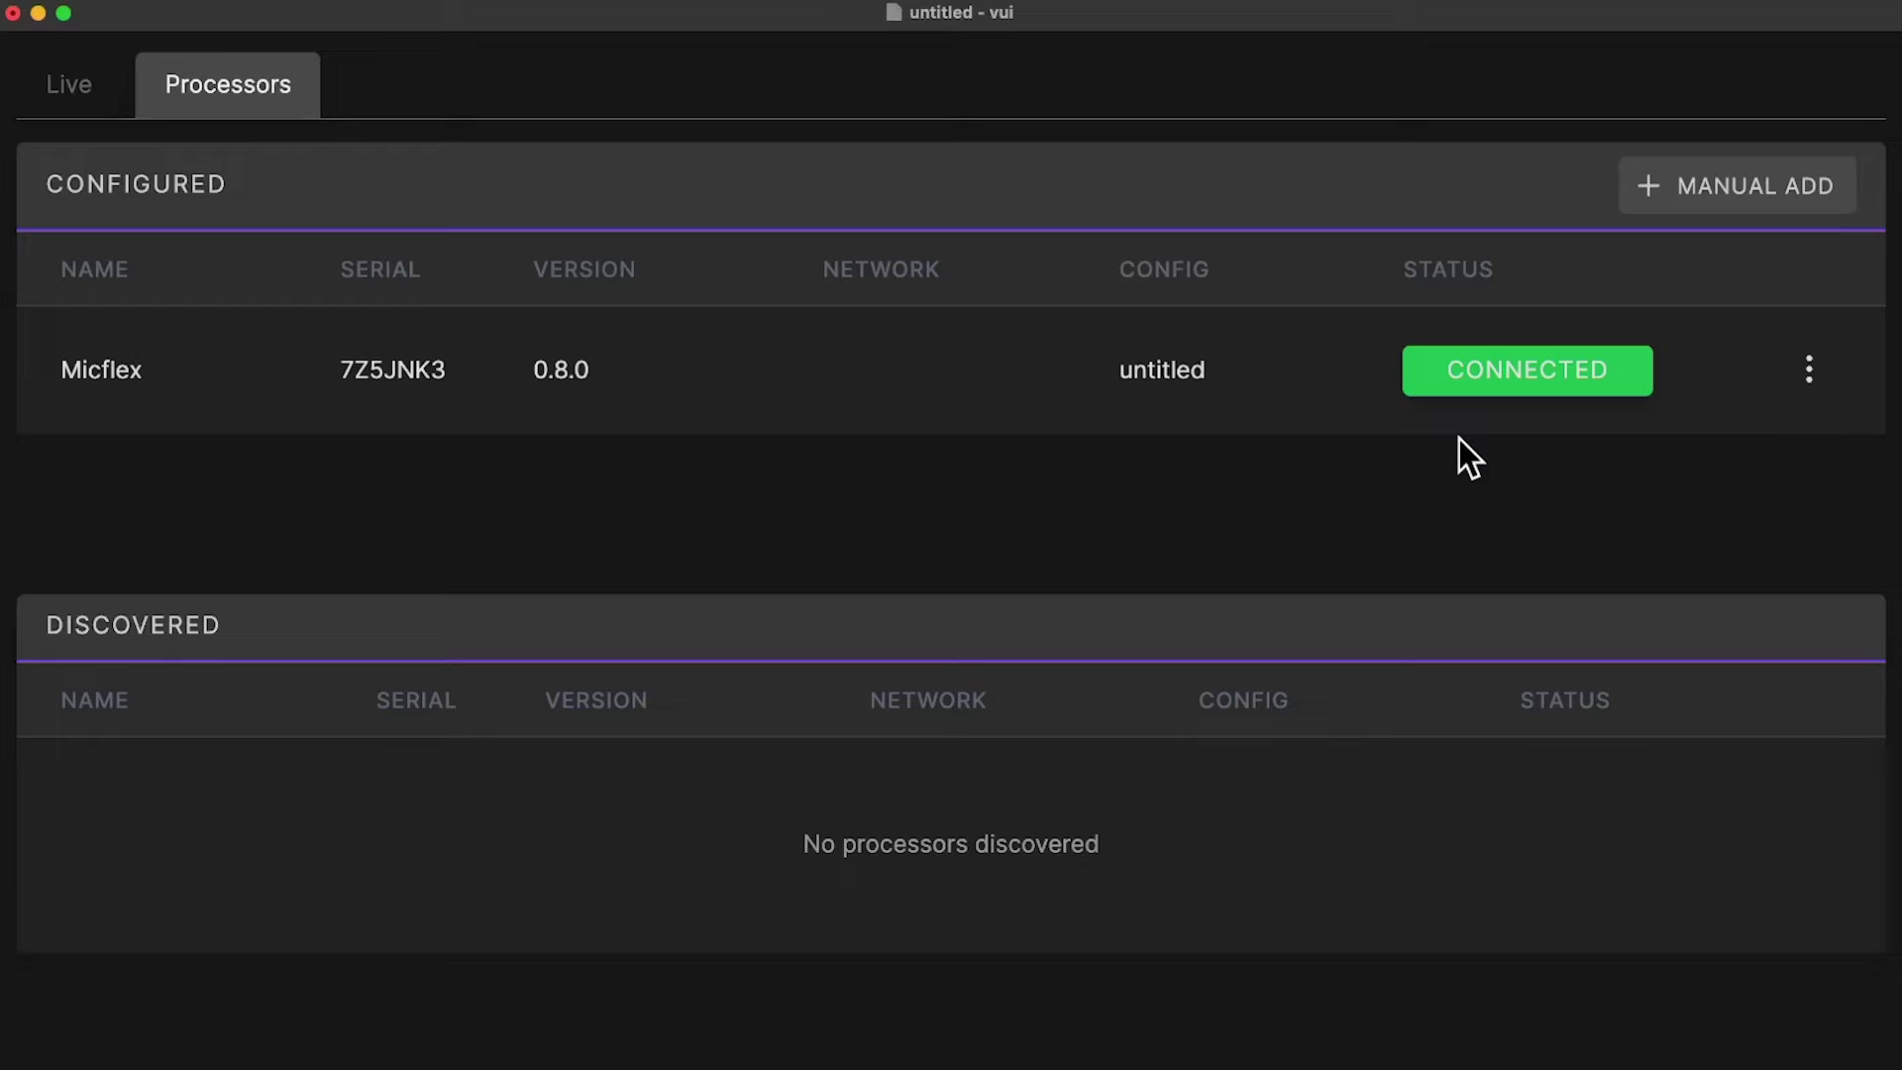
Show the Micflex Live page with Duet meters and Liveness 73, then its input/output routing.
left_click(81, 101)
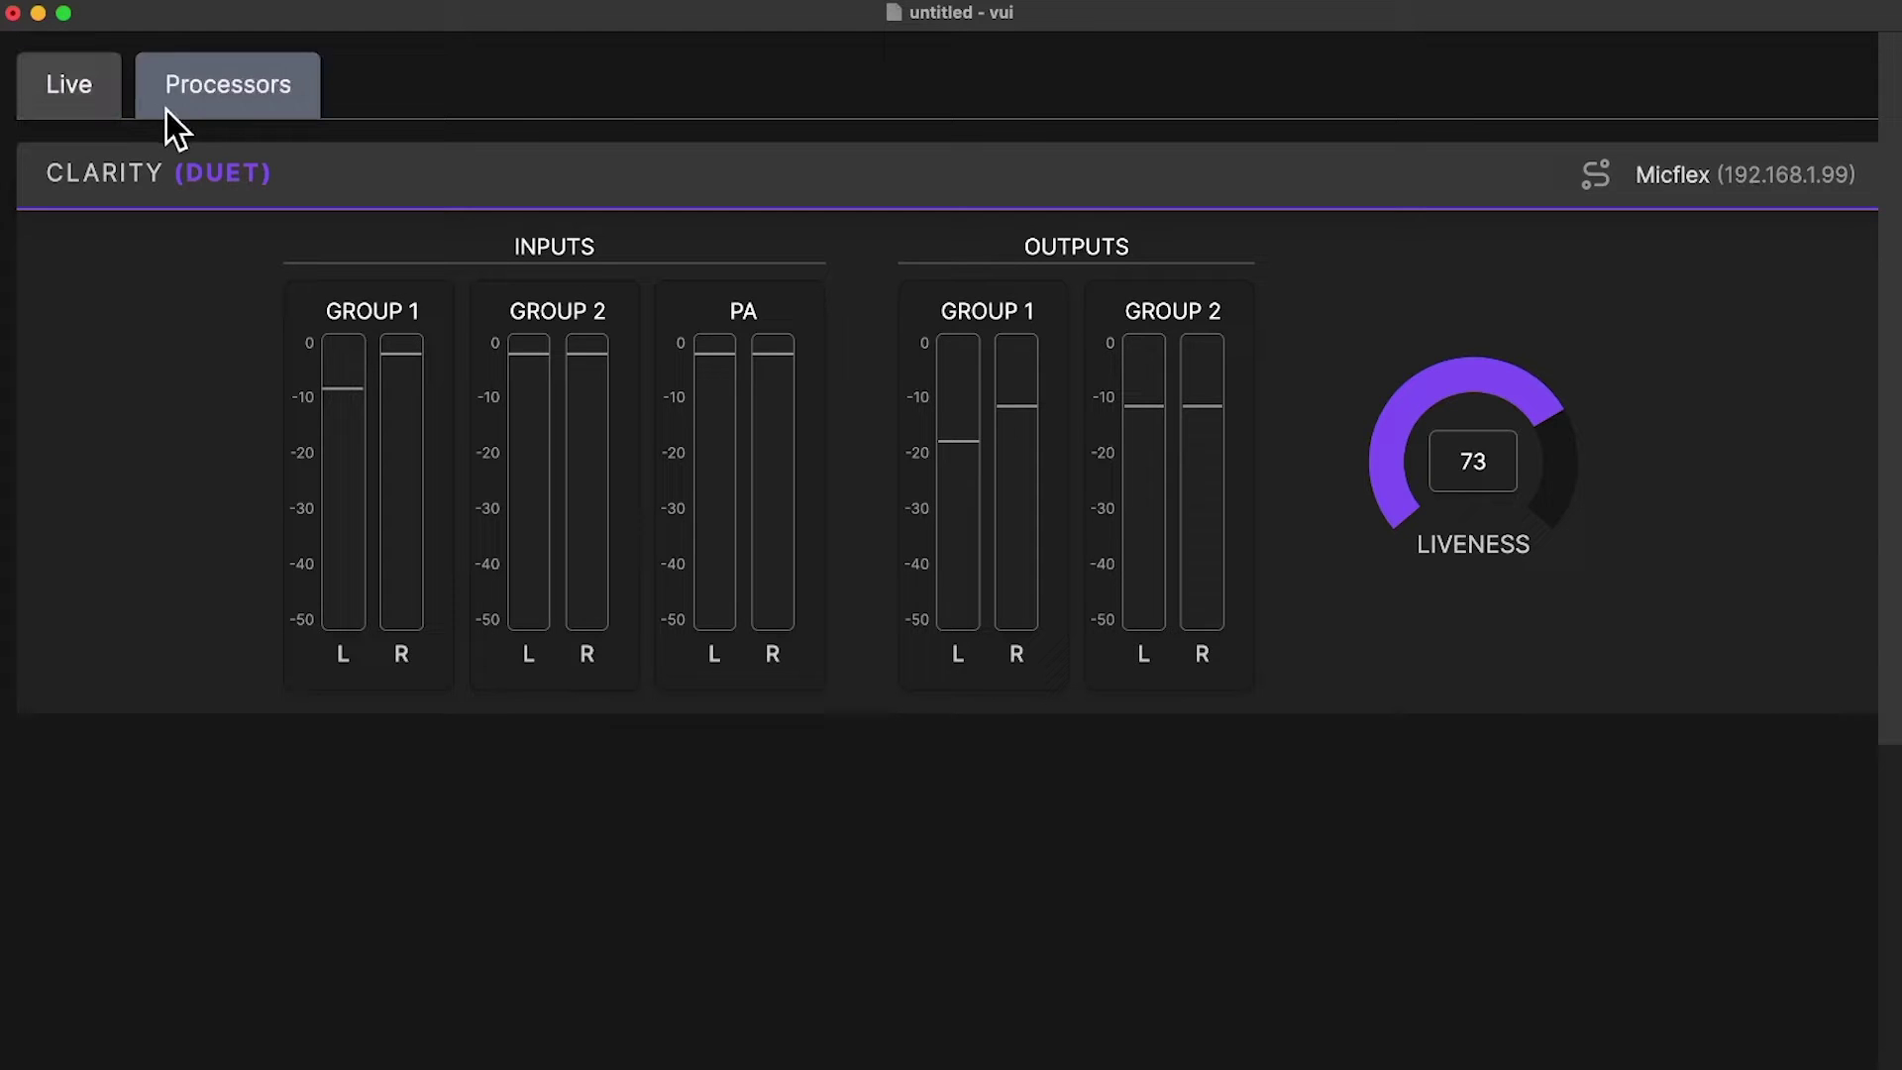
left_click(1596, 186)
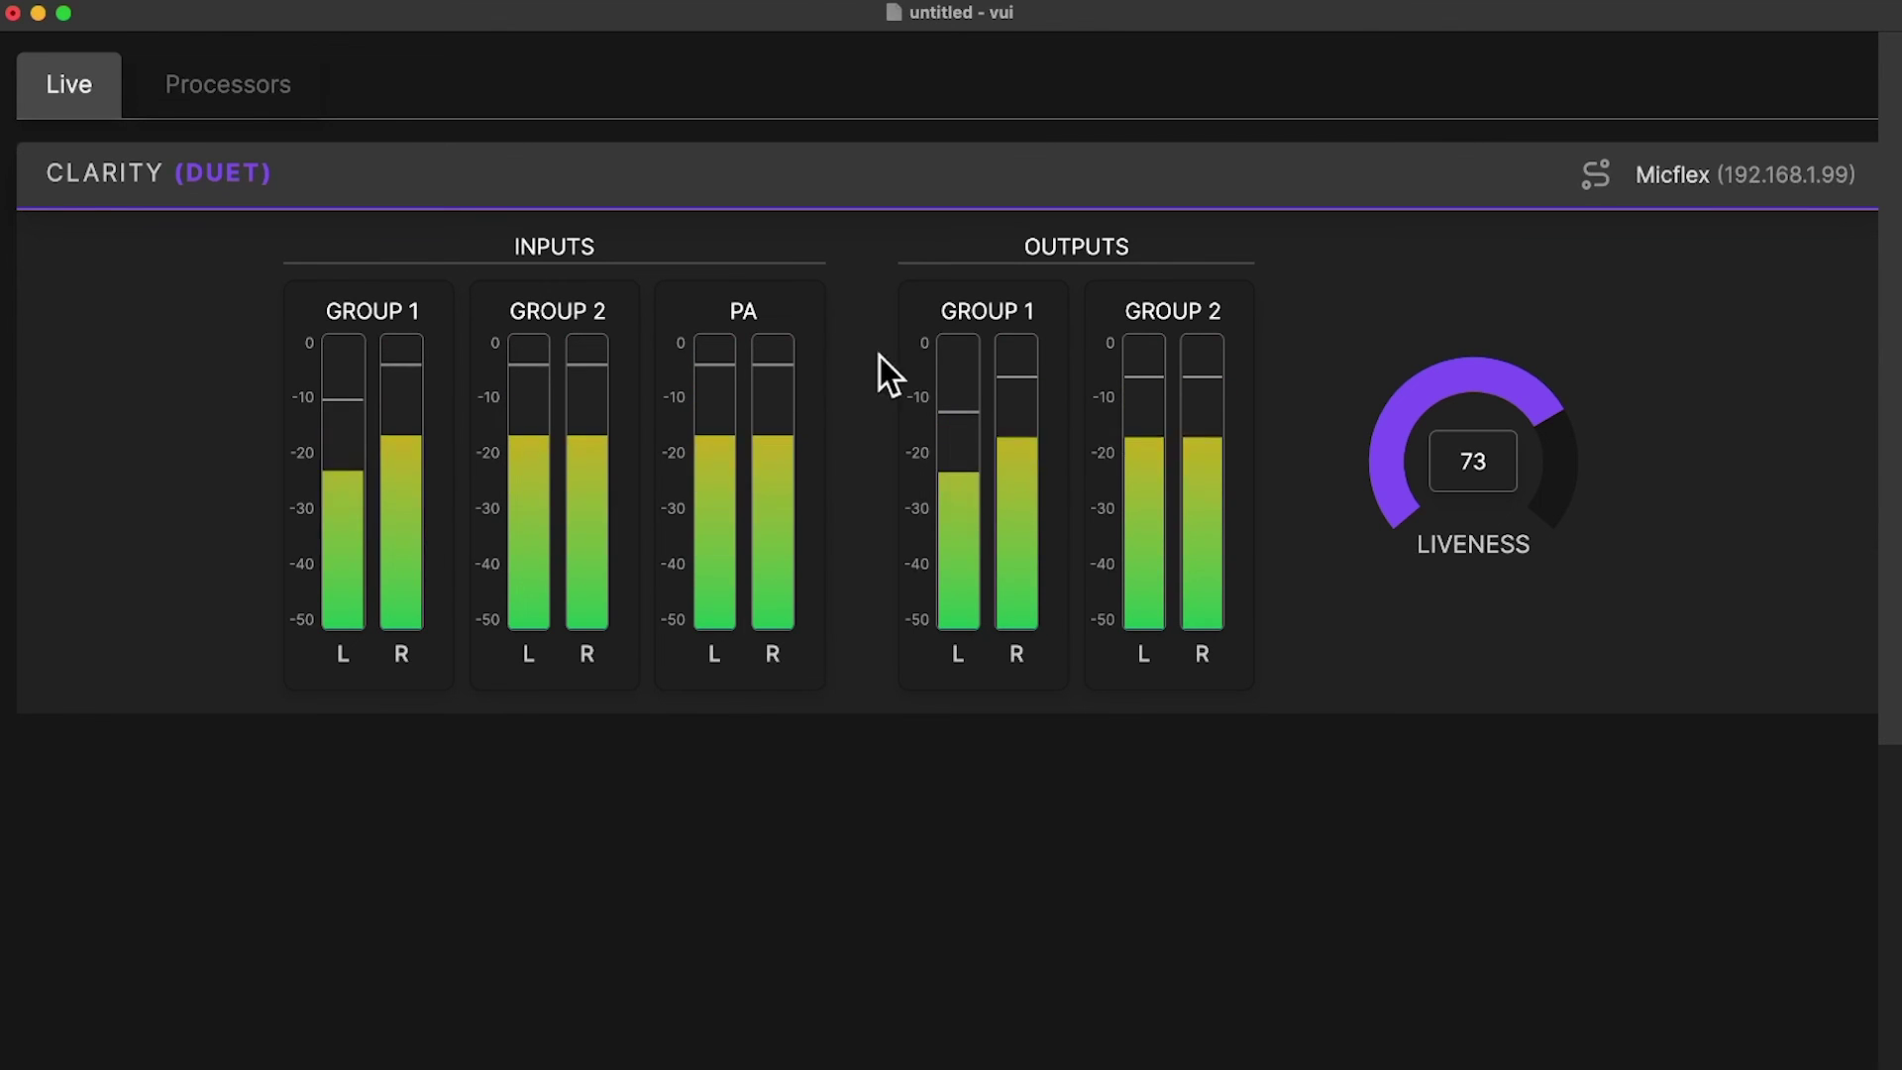
Drag the Micflex Liveness dial from 73 up to 100, then back to 93.
mouse_move(1541, 423)
left_mouse_down()
mouse_move(1553, 493)
mouse_move(1519, 558)
left_mouse_up()
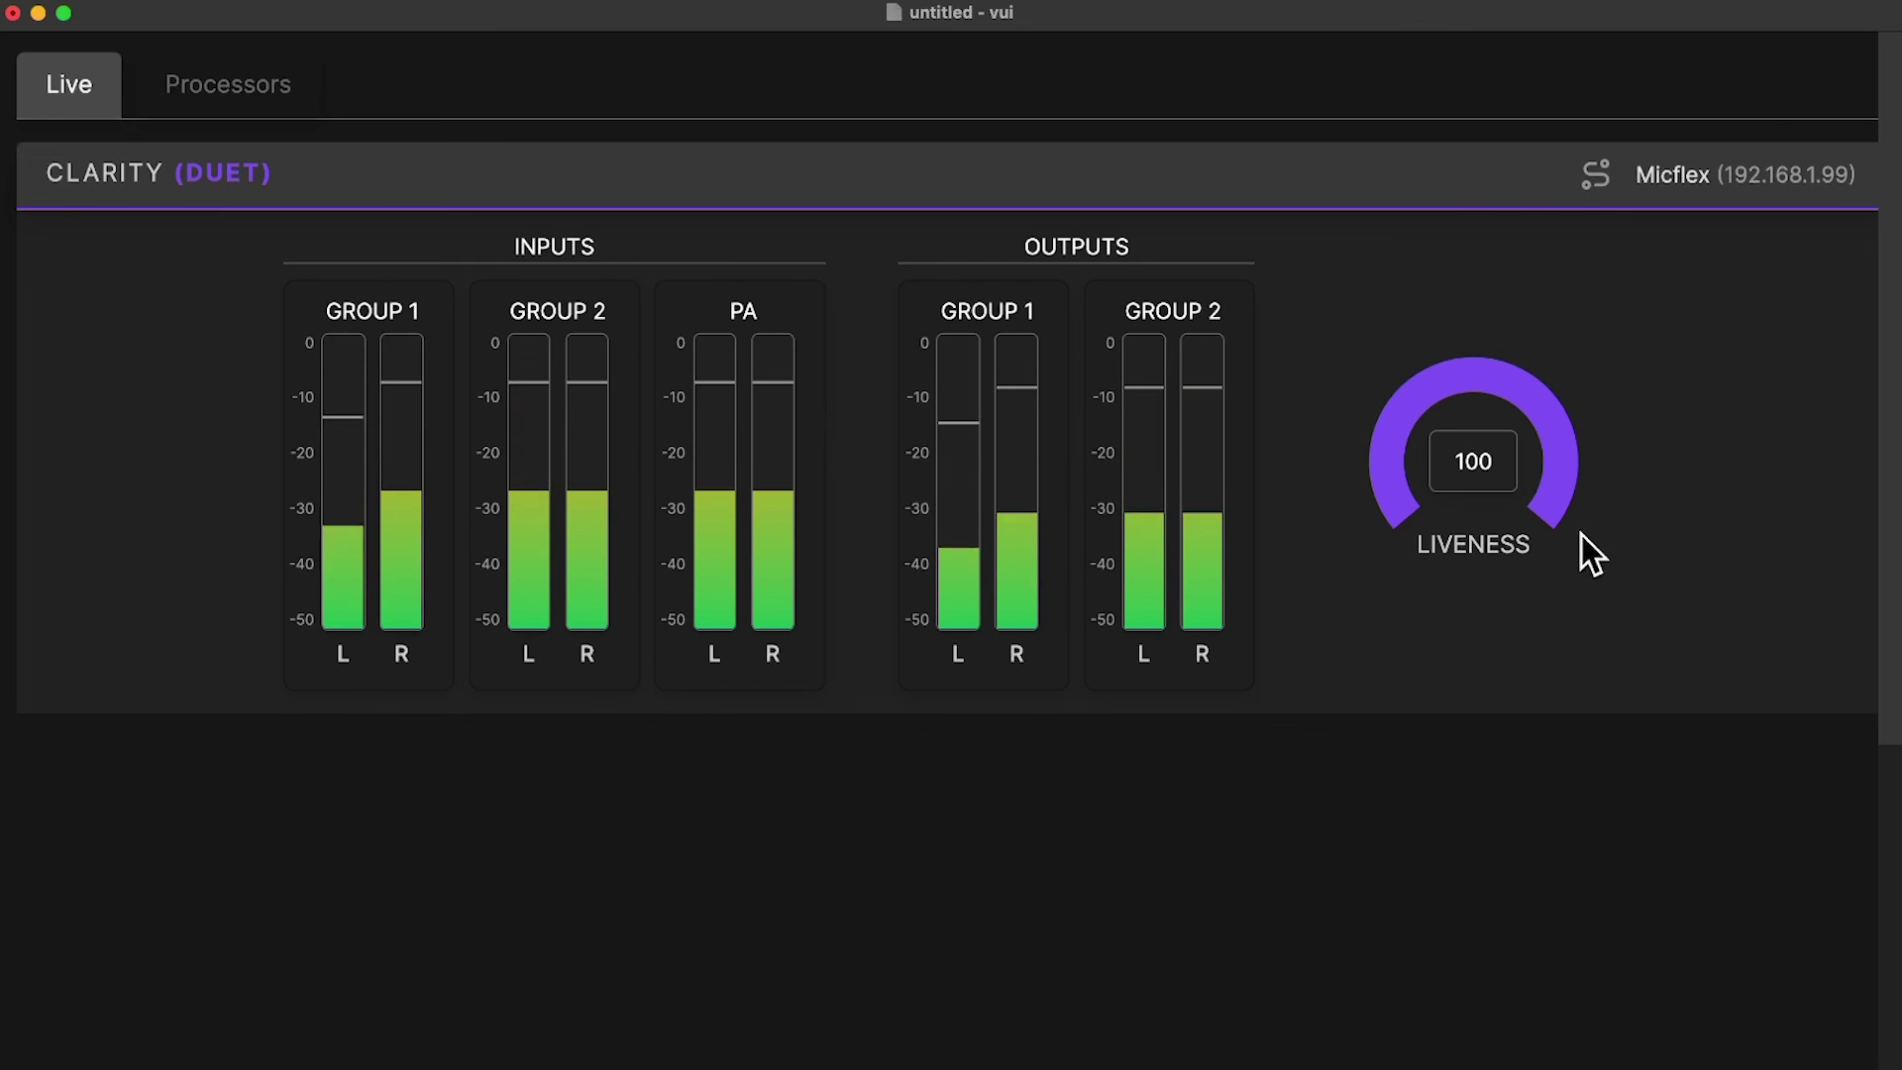
left_click_drag(1569, 521, 1564, 476)
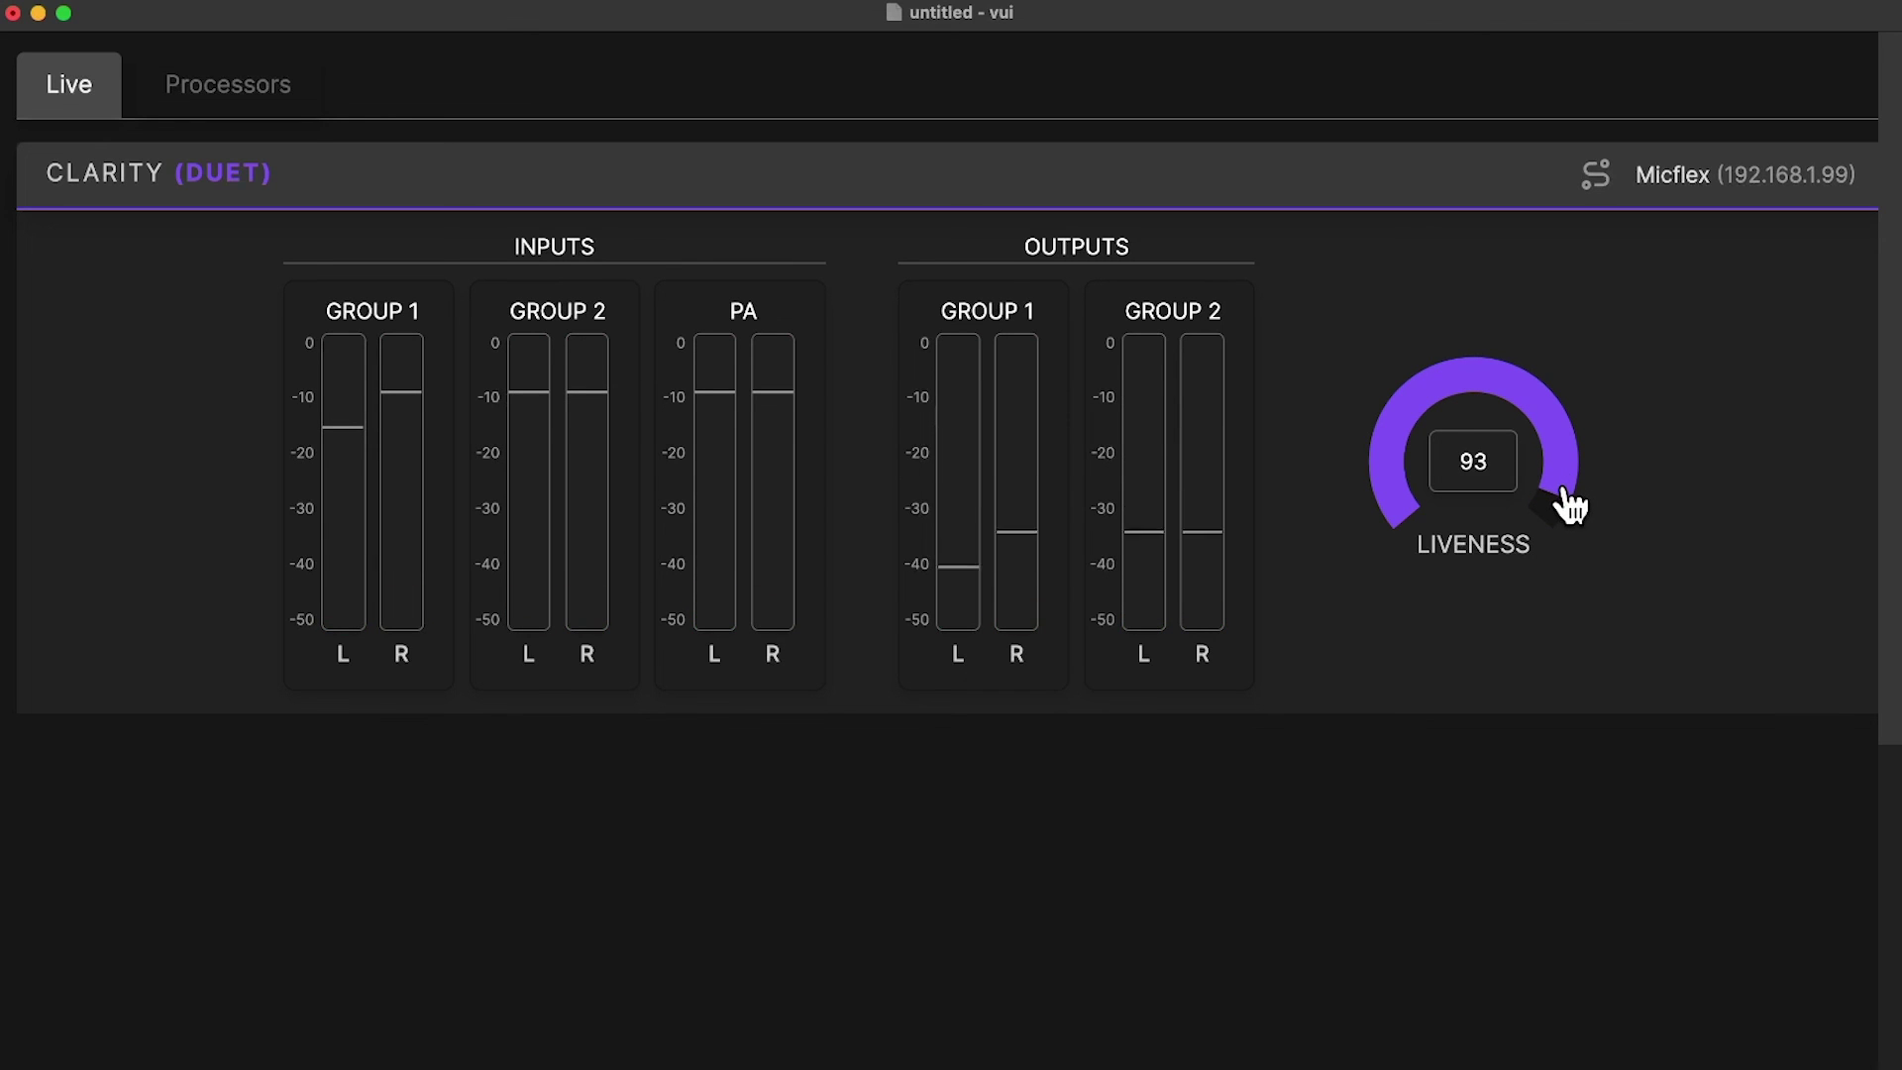